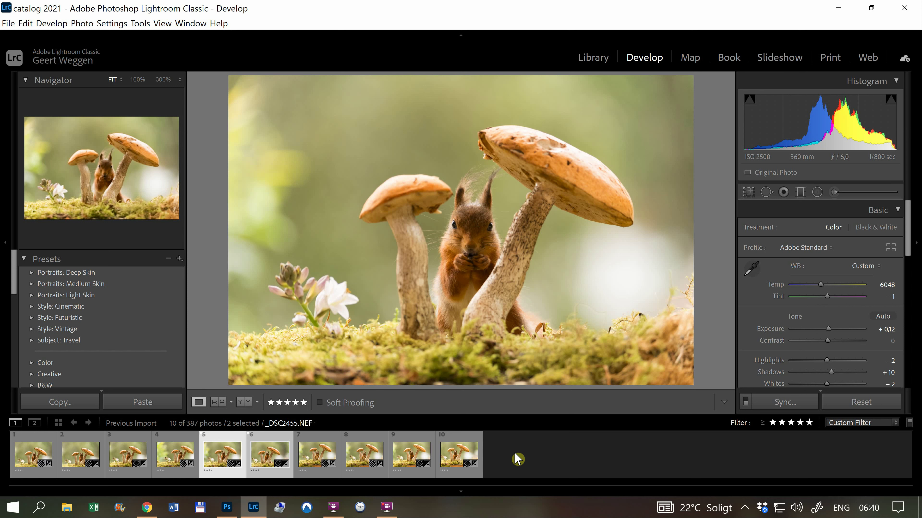
Compare the next squirrel frame with _DSC2455, then show the Edit In options for both photos
{"action": "left_click", "coordinate": [255, 456]}
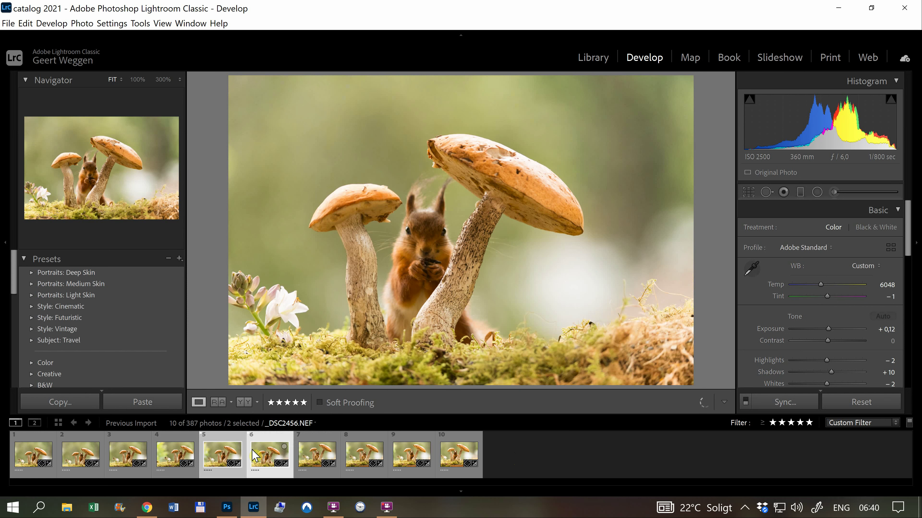
{"action": "left_click", "coordinate": [222, 457]}
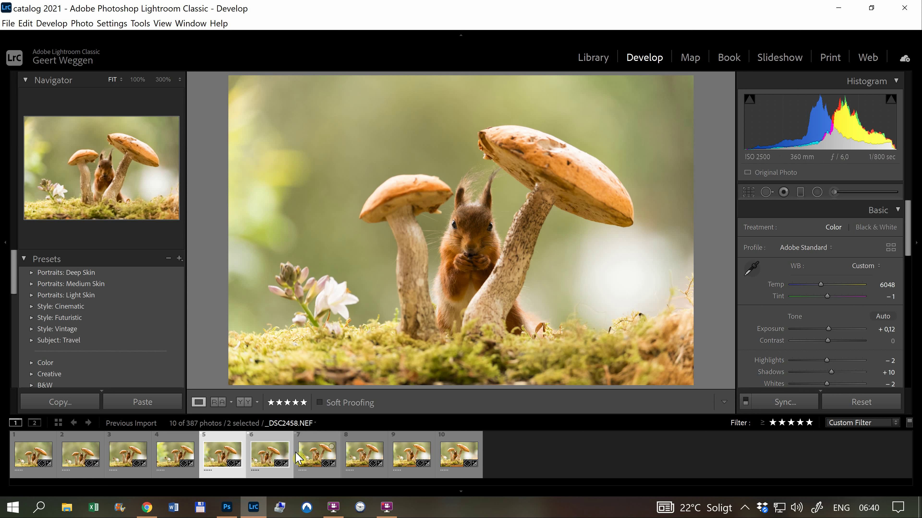
{"action": "mouse_move", "coordinate": [255, 510]}
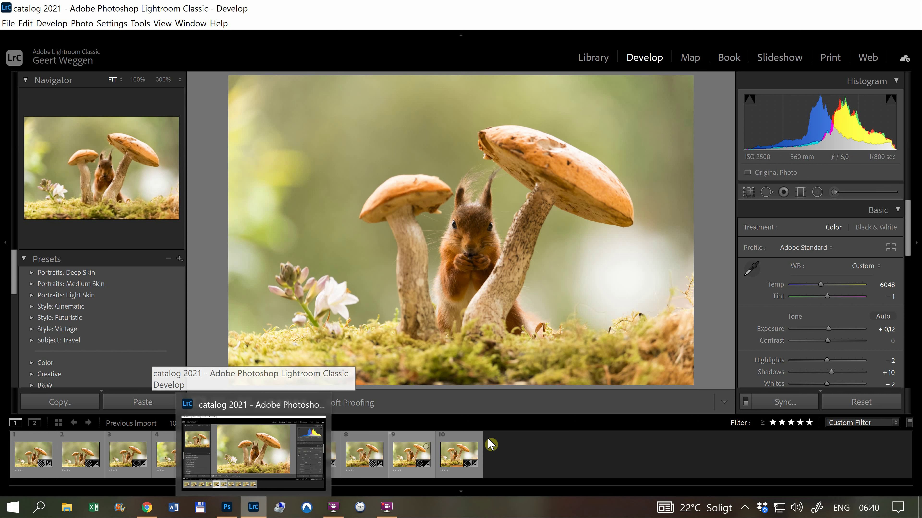
{"action": "right_click", "coordinate": [268, 452]}
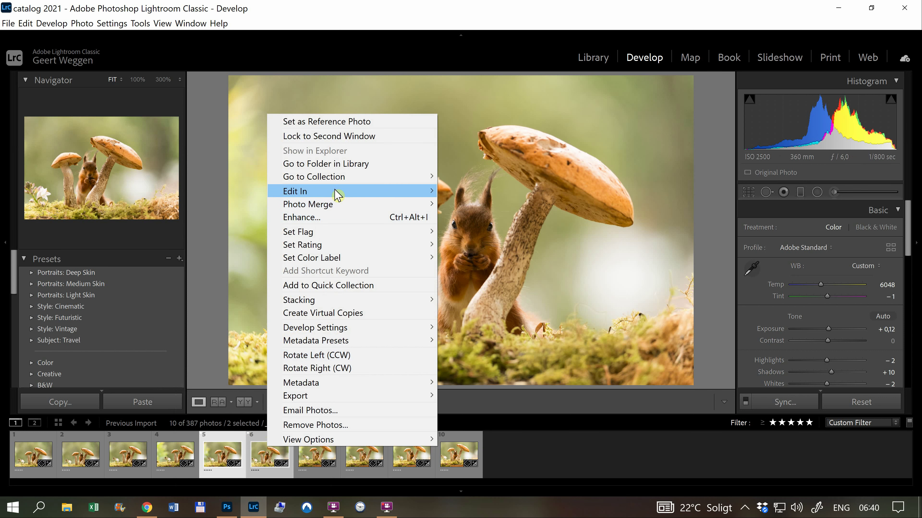
{"action": "mouse_move", "coordinate": [337, 195]}
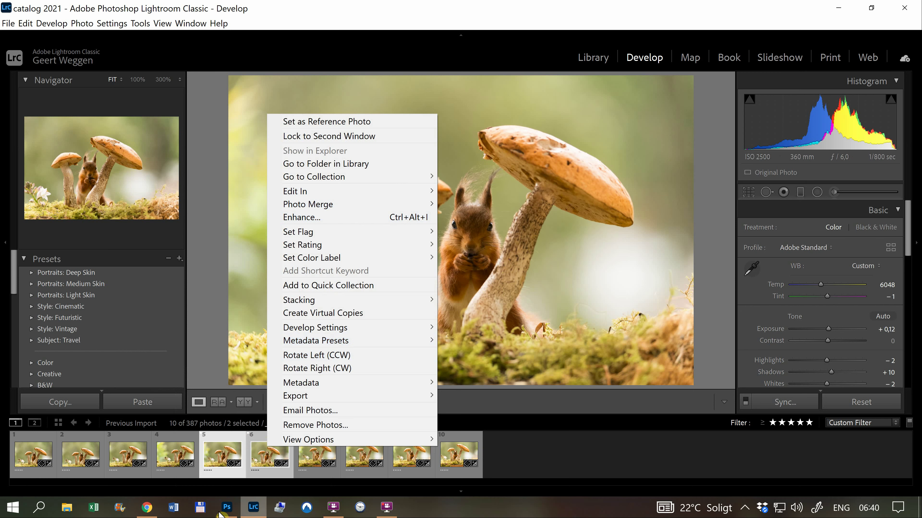
In Photoshop, compare the _DSC2455 and _DSC2456 layers by toggling the top one, then select both
{"action": "left_click", "coordinate": [226, 513]}
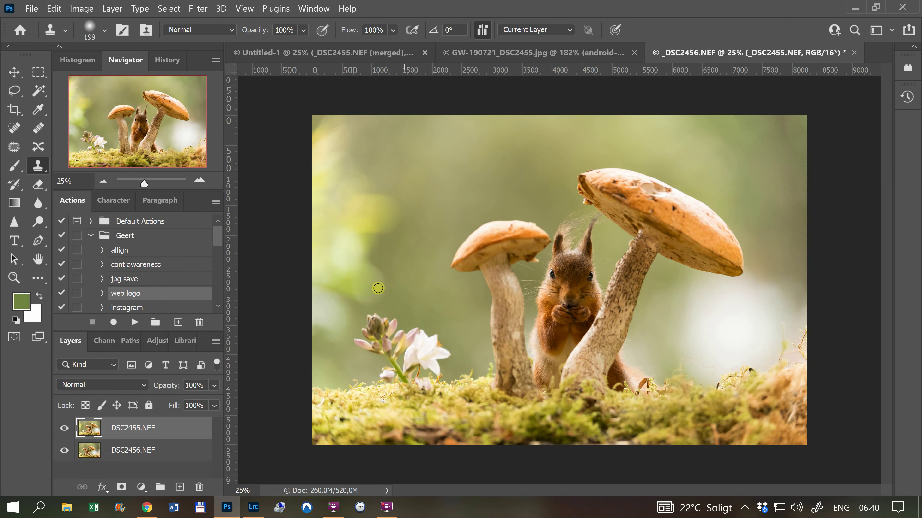
{"action": "left_click", "coordinate": [64, 429]}
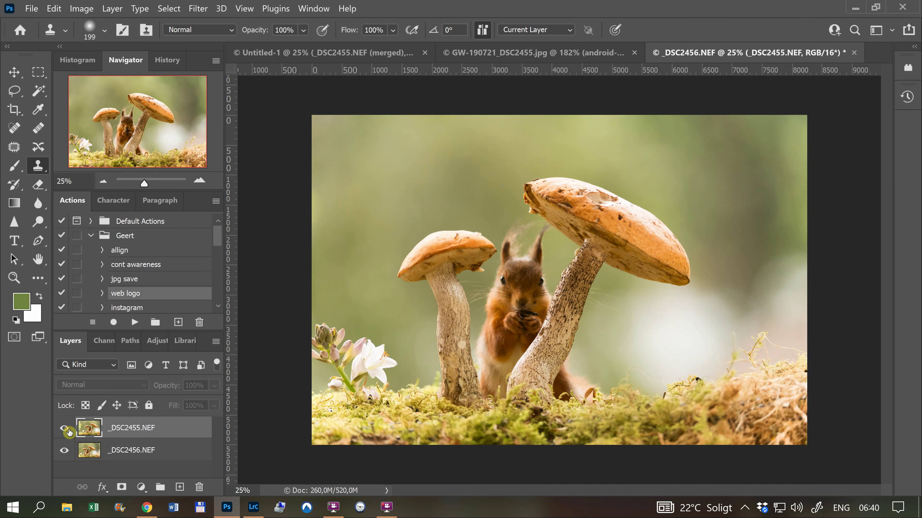
{"action": "left_click", "coordinate": [69, 431]}
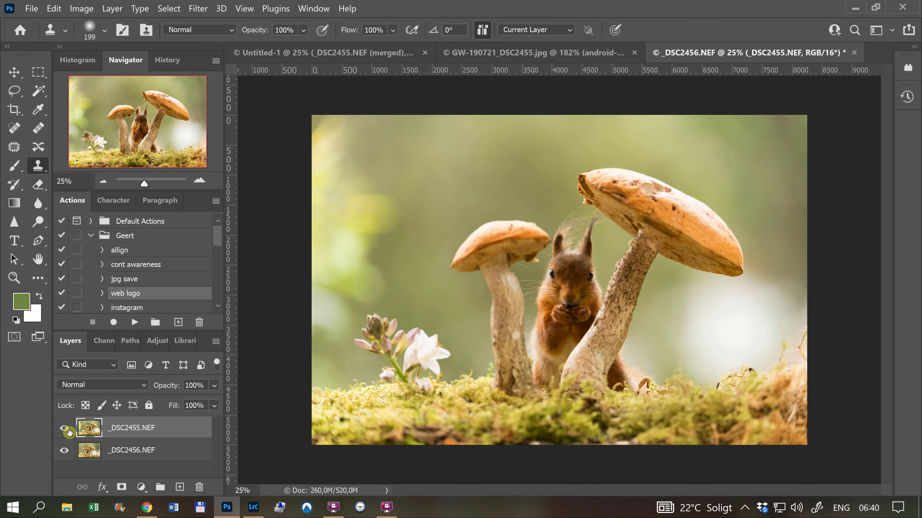
{"action": "left_click", "coordinate": [143, 451]}
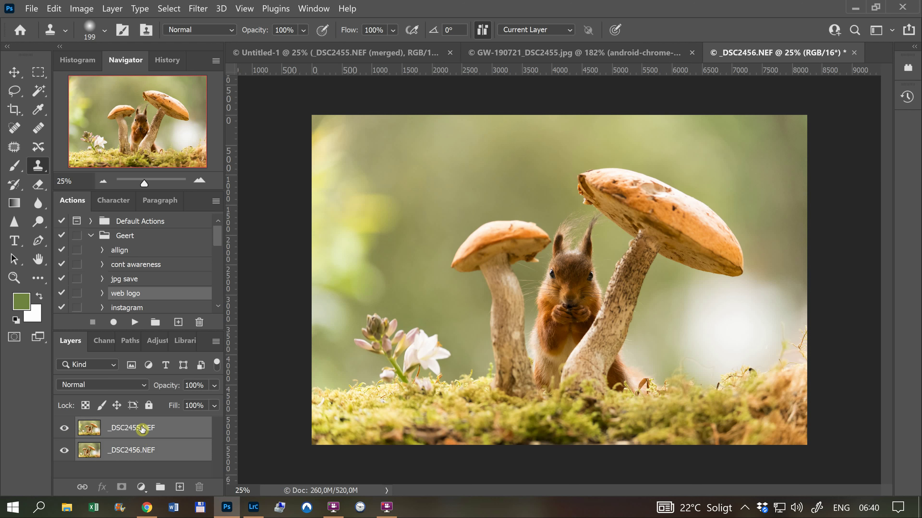
{"action": "left_click", "coordinate": [58, 11]}
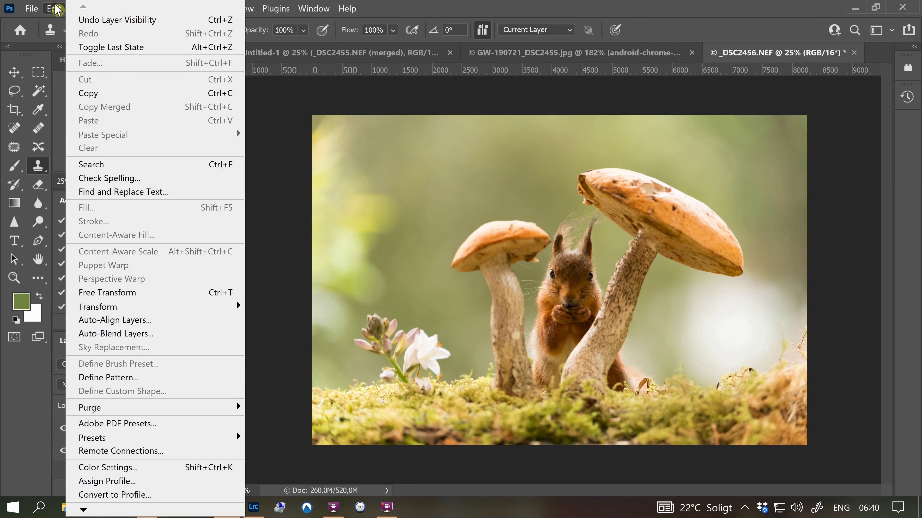
Auto-align both squirrel layers with Auto projection and toggle the top layer to check the result
{"action": "left_click", "coordinate": [142, 321]}
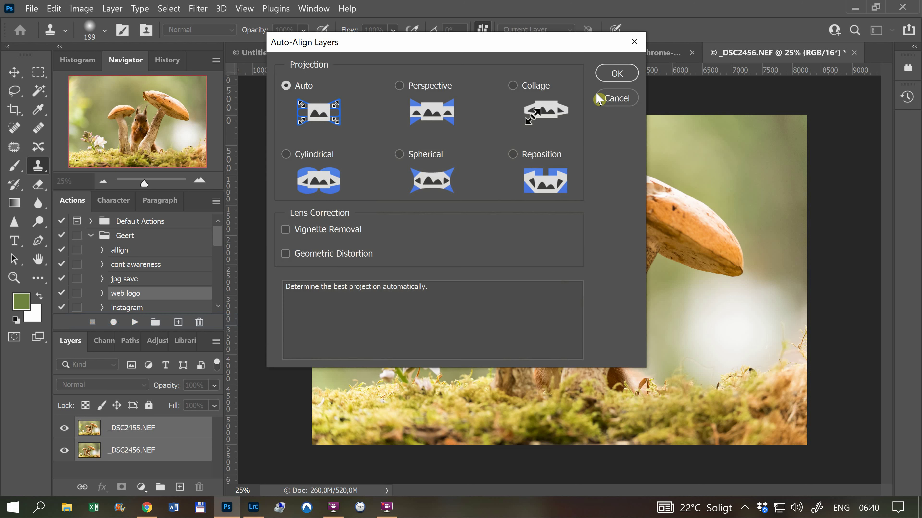
{"action": "left_click", "coordinate": [605, 80]}
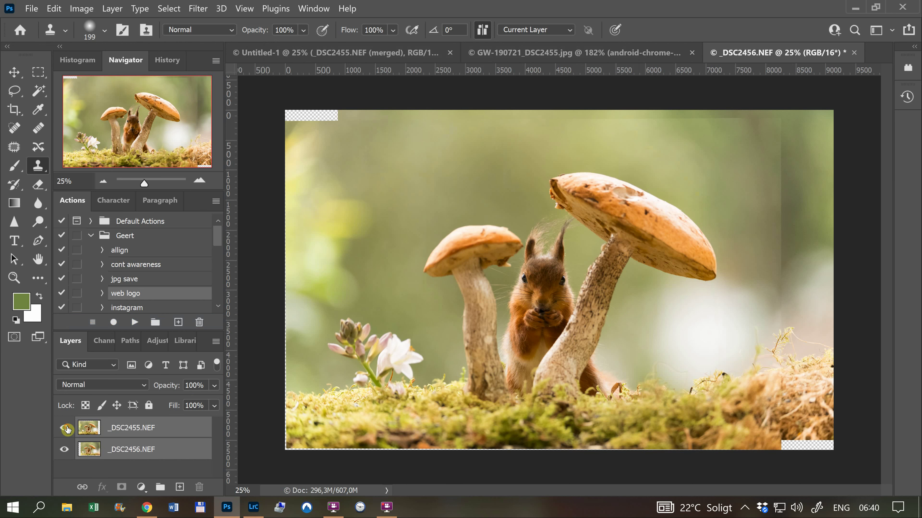
{"action": "left_click", "coordinate": [65, 428]}
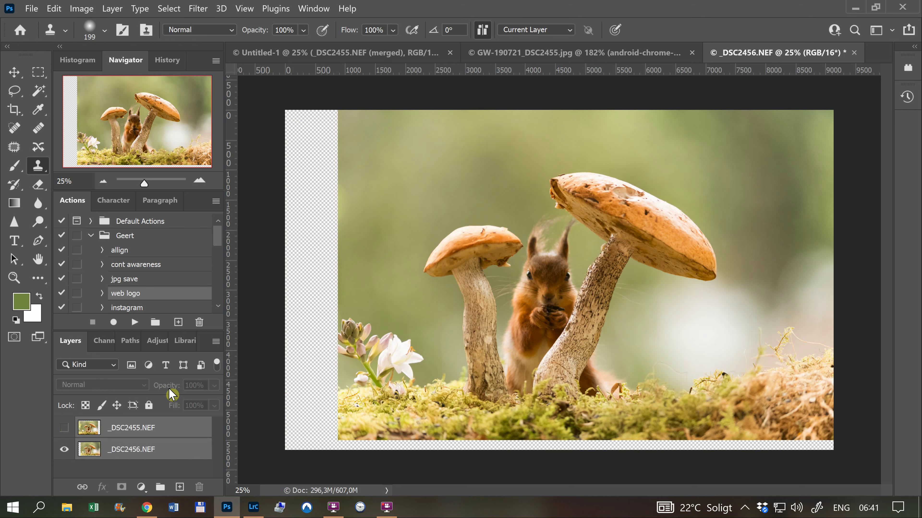
{"action": "left_click", "coordinate": [64, 433]}
{"action": "left_click", "coordinate": [65, 433]}
{"action": "left_click", "coordinate": [64, 433]}
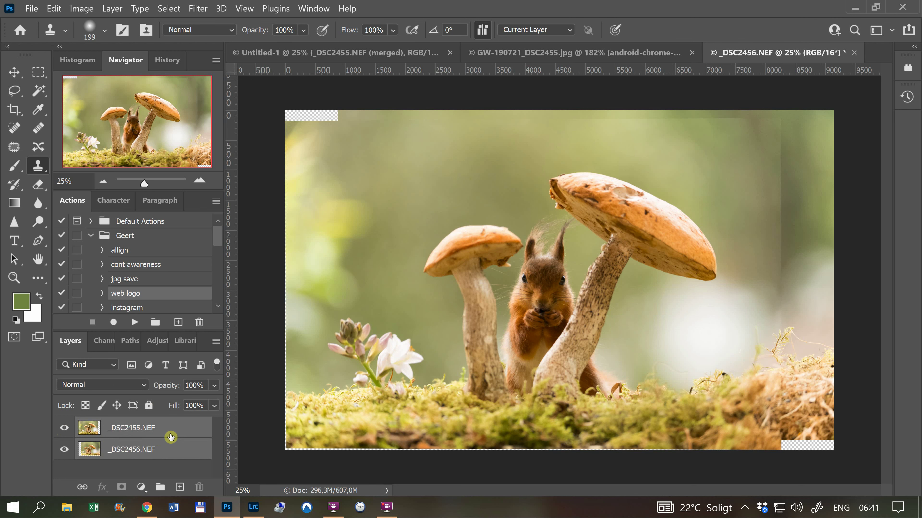
{"action": "left_click", "coordinate": [54, 9]}
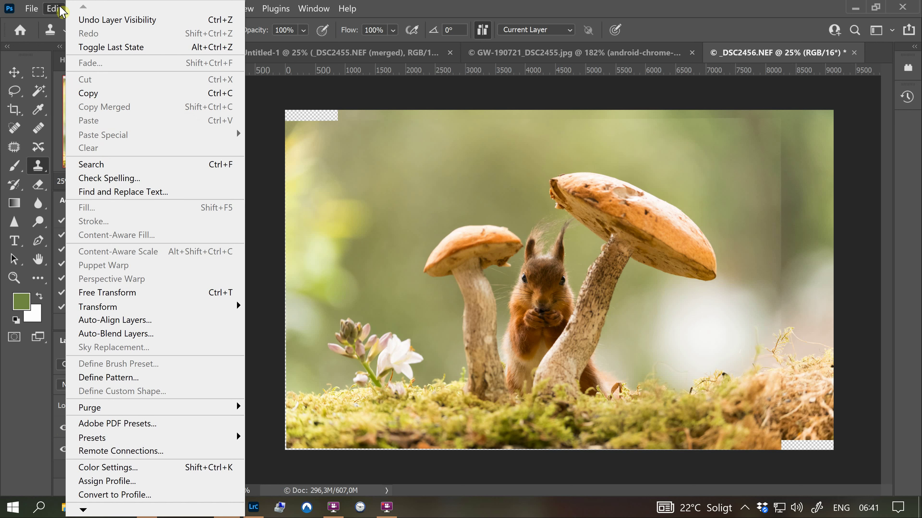
{"action": "left_click", "coordinate": [135, 336]}
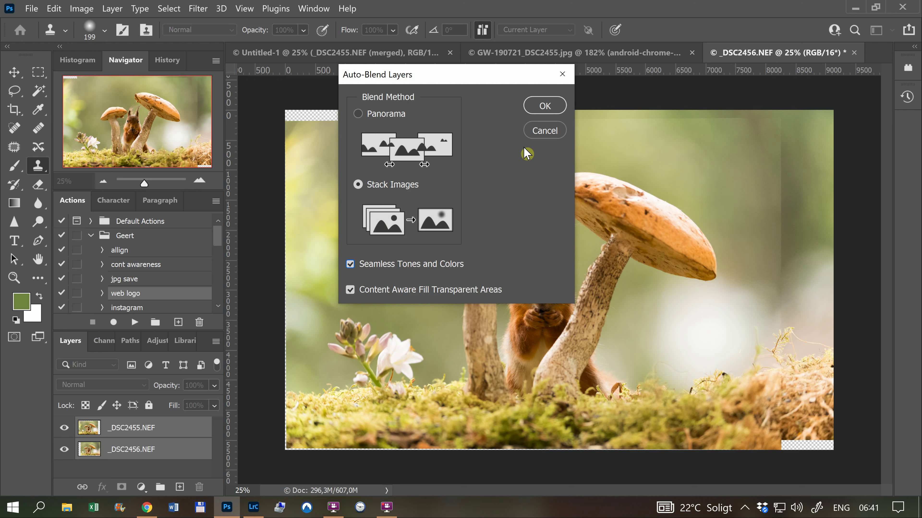
{"action": "left_click", "coordinate": [538, 134]}
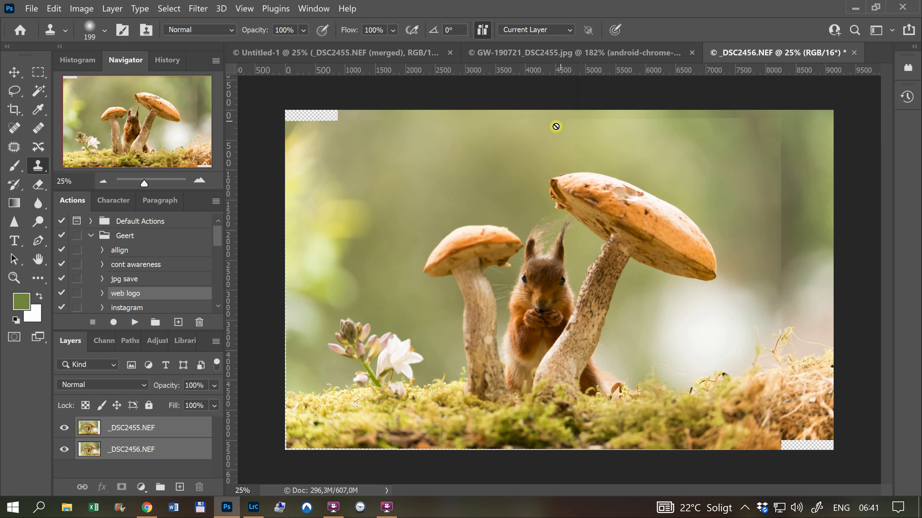
{"action": "left_click", "coordinate": [313, 54]}
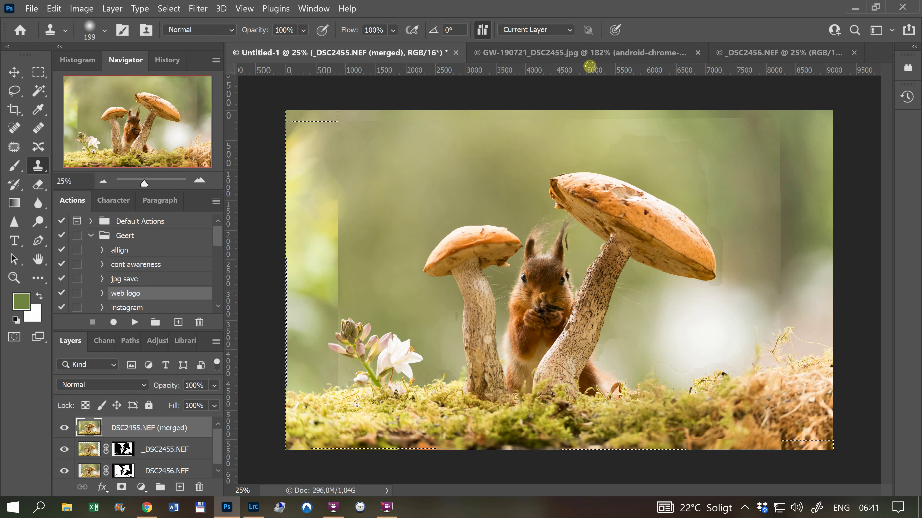
In the _DSC2456.NEF document, compare the _DSC2455.NEF layer against the one beneath, then select it
{"action": "left_click", "coordinate": [744, 53]}
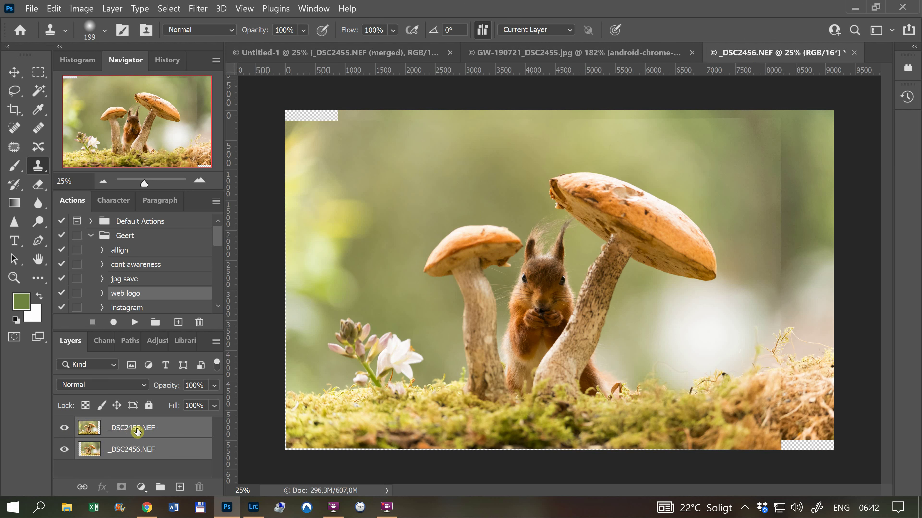
{"action": "left_click", "coordinate": [63, 432]}
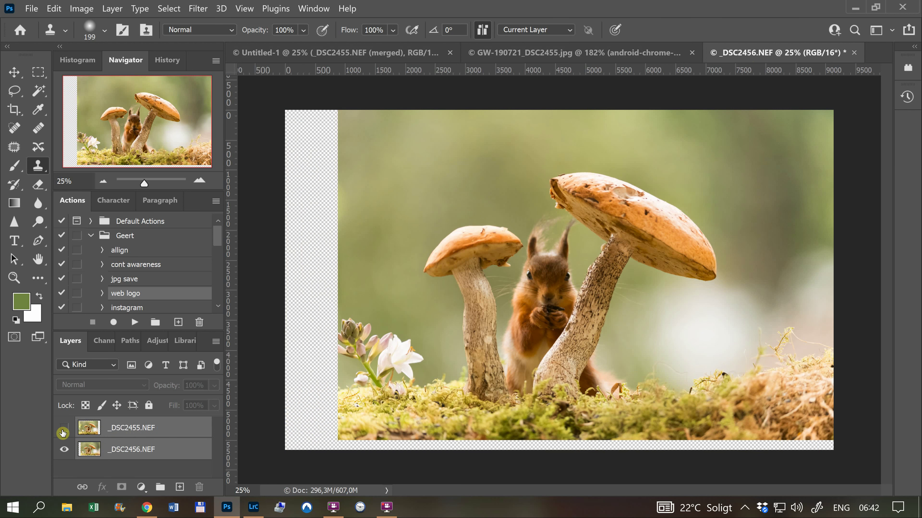
{"action": "left_click", "coordinate": [63, 432]}
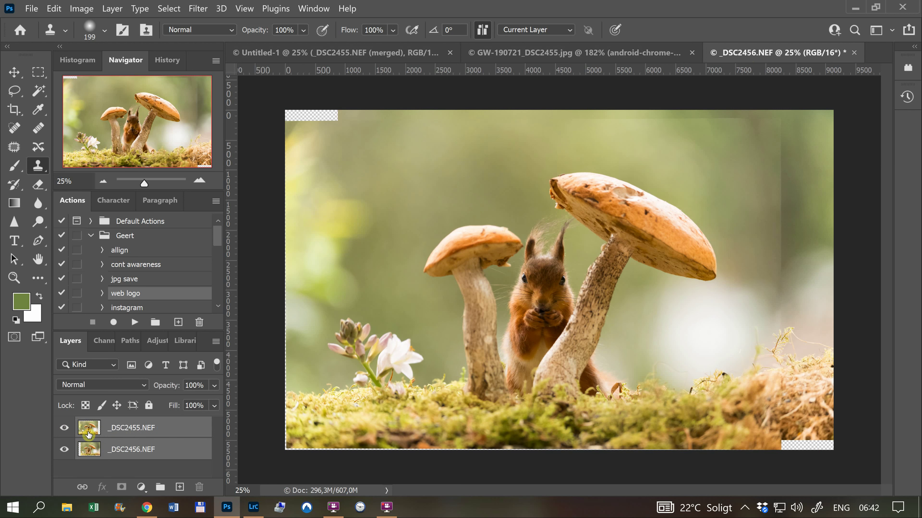
{"action": "left_click", "coordinate": [114, 429]}
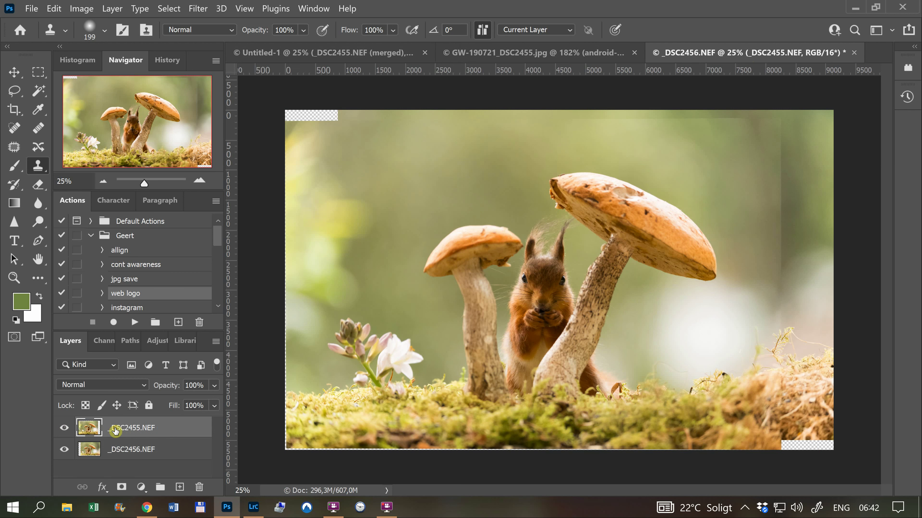
Add a white layer mask to the _DSC2455.NEF layer and pick the Brush tool
{"action": "left_click", "coordinate": [121, 488]}
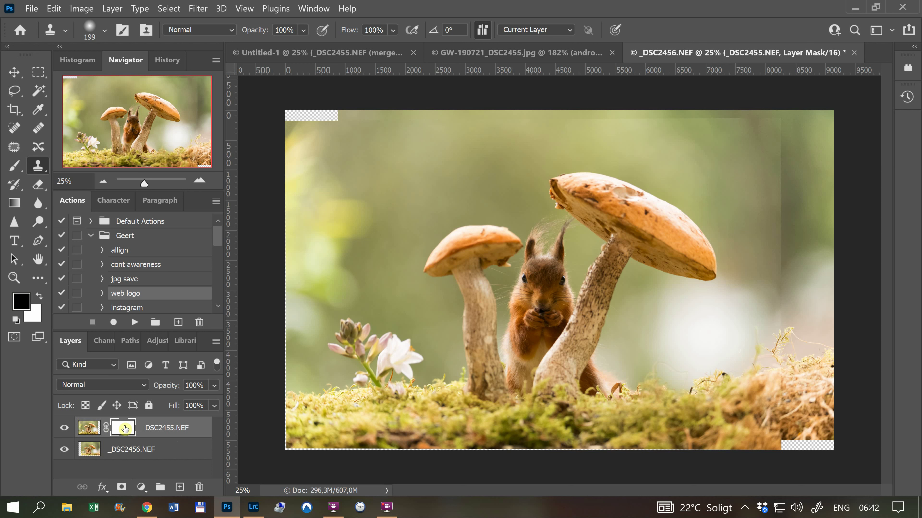
{"action": "left_click", "coordinate": [14, 167]}
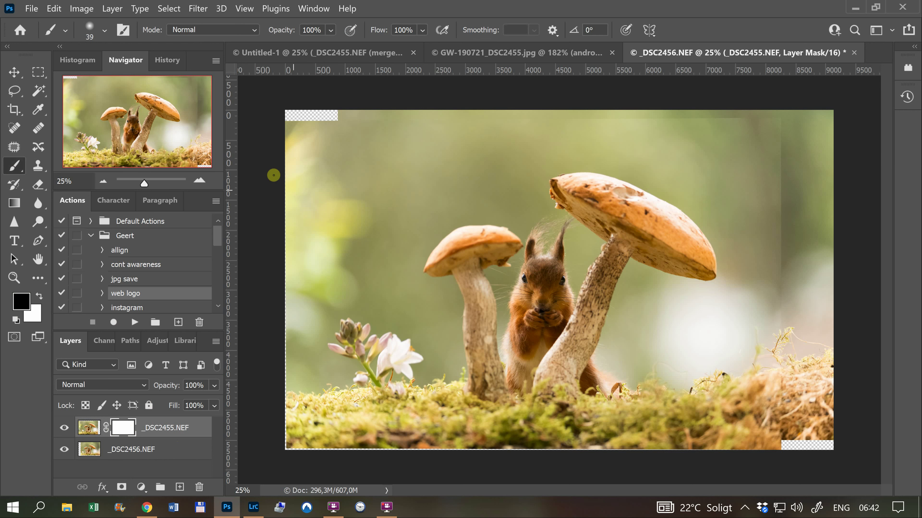
Zoom in and, with a 384 px brush, paint black on the mask over both mushroom stems and bases
{"action": "left_click", "coordinate": [150, 179]}
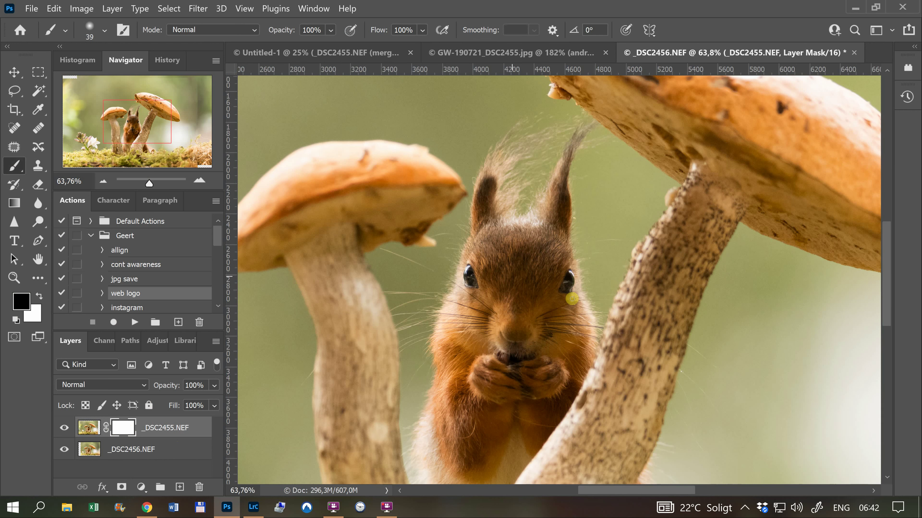
{"action": "mouse_move", "coordinate": [635, 297]}
{"action": "left_mouse_down"}
{"action": "mouse_move", "coordinate": [722, 305]}
{"action": "mouse_move", "coordinate": [684, 292]}
{"action": "mouse_move", "coordinate": [675, 265]}
{"action": "mouse_move", "coordinate": [661, 322]}
{"action": "mouse_move", "coordinate": [692, 245]}
{"action": "mouse_move", "coordinate": [720, 209]}
{"action": "mouse_move", "coordinate": [697, 229]}
{"action": "mouse_move", "coordinate": [707, 205]}
{"action": "mouse_move", "coordinate": [683, 243]}
{"action": "left_mouse_up"}
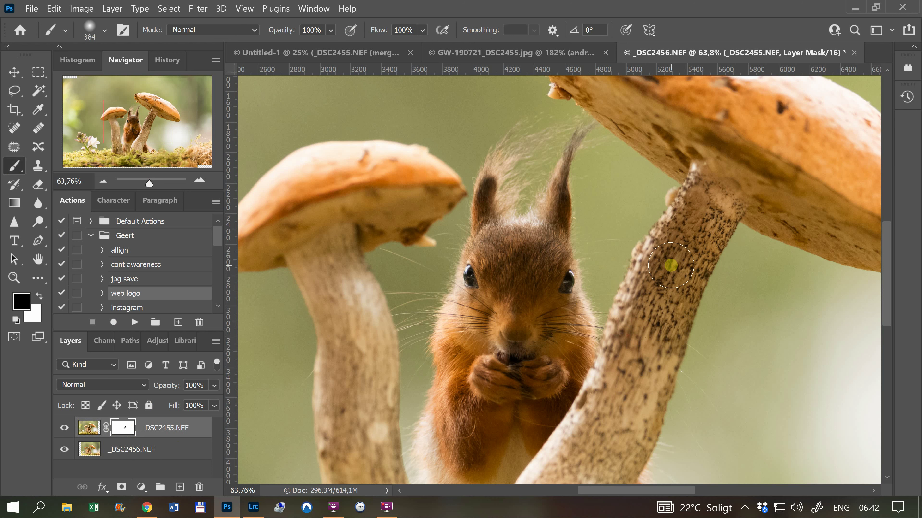
{"action": "mouse_move", "coordinate": [668, 266]}
{"action": "left_mouse_down"}
{"action": "mouse_move", "coordinate": [629, 395]}
{"action": "mouse_move", "coordinate": [654, 345]}
{"action": "mouse_move", "coordinate": [647, 379]}
{"action": "mouse_move", "coordinate": [662, 314]}
{"action": "mouse_move", "coordinate": [638, 342]}
{"action": "left_mouse_up"}
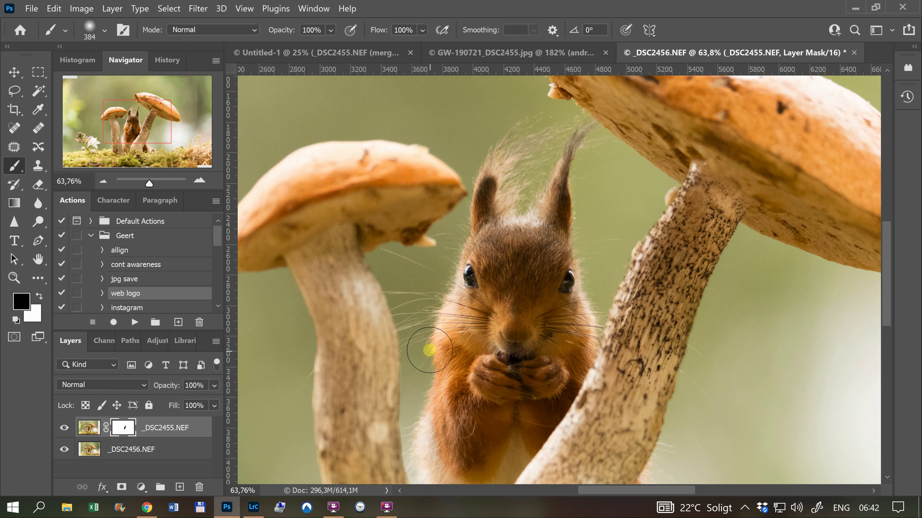
{"action": "mouse_move", "coordinate": [353, 282]}
{"action": "left_mouse_down"}
{"action": "mouse_move", "coordinate": [339, 317]}
{"action": "mouse_move", "coordinate": [336, 375]}
{"action": "mouse_move", "coordinate": [344, 325]}
{"action": "mouse_move", "coordinate": [367, 375]}
{"action": "mouse_move", "coordinate": [352, 294]}
{"action": "mouse_move", "coordinate": [368, 478]}
{"action": "mouse_move", "coordinate": [367, 417]}
{"action": "mouse_move", "coordinate": [340, 408]}
{"action": "mouse_move", "coordinate": [348, 437]}
{"action": "left_mouse_up"}
{"action": "mouse_move", "coordinate": [655, 431]}
{"action": "left_mouse_down"}
{"action": "mouse_move", "coordinate": [636, 401]}
{"action": "mouse_move", "coordinate": [602, 457]}
{"action": "mouse_move", "coordinate": [621, 387]}
{"action": "mouse_move", "coordinate": [628, 377]}
{"action": "mouse_move", "coordinate": [601, 448]}
{"action": "mouse_move", "coordinate": [630, 410]}
{"action": "mouse_move", "coordinate": [621, 428]}
{"action": "mouse_move", "coordinate": [711, 246]}
{"action": "mouse_move", "coordinate": [725, 177]}
{"action": "mouse_move", "coordinate": [767, 173]}
{"action": "left_mouse_up"}
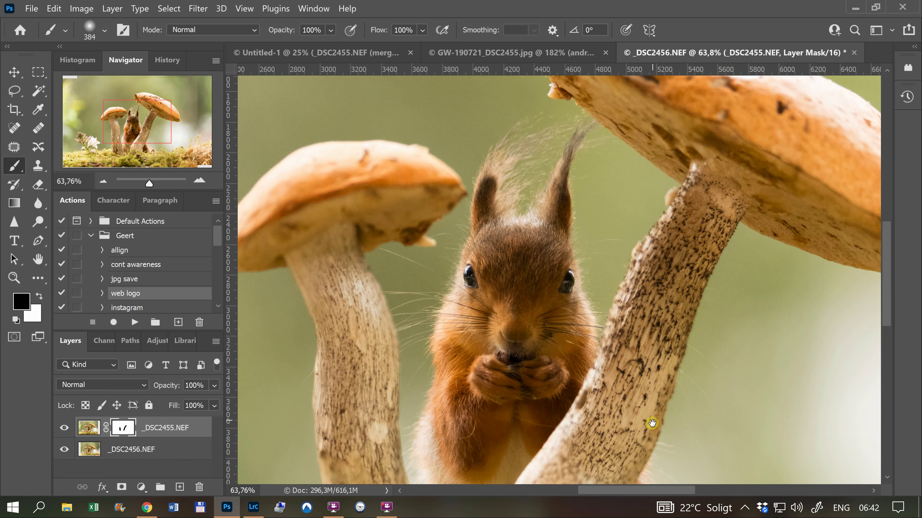
{"action": "mouse_move", "coordinate": [650, 424]}
{"action": "left_mouse_down"}
{"action": "mouse_move", "coordinate": [669, 258]}
{"action": "mouse_move", "coordinate": [628, 298]}
{"action": "mouse_move", "coordinate": [582, 408]}
{"action": "mouse_move", "coordinate": [598, 290]}
{"action": "mouse_move", "coordinate": [543, 394]}
{"action": "left_mouse_up"}
{"action": "mouse_move", "coordinate": [436, 411]}
{"action": "left_mouse_down"}
{"action": "mouse_move", "coordinate": [402, 308]}
{"action": "mouse_move", "coordinate": [381, 416]}
{"action": "mouse_move", "coordinate": [369, 232]}
{"action": "mouse_move", "coordinate": [373, 214]}
{"action": "mouse_move", "coordinate": [396, 215]}
{"action": "left_mouse_up"}
{"action": "key", "text": "ctrl+0"}
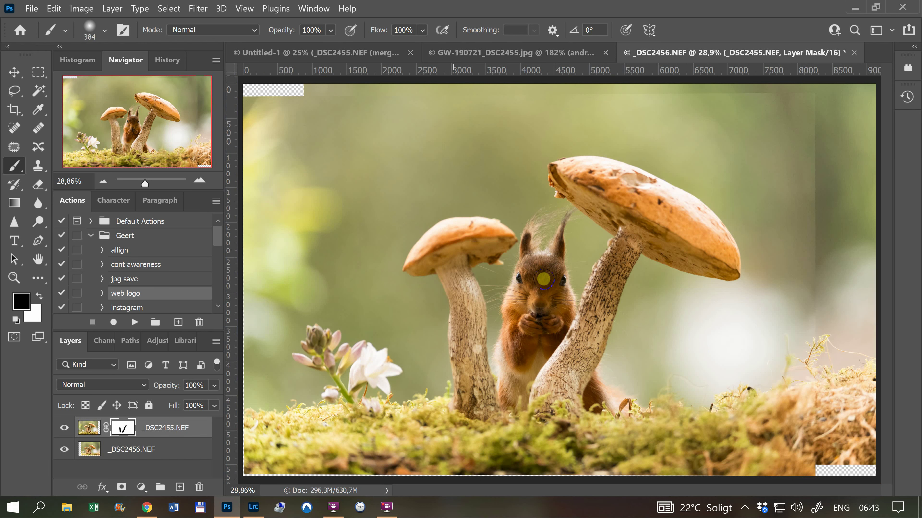
Paint the left mushroom, the white flower and its bud into the mask, then zoom on the squirrel's face
{"action": "left_click", "coordinate": [454, 289]}
{"action": "mouse_move", "coordinate": [381, 368]}
{"action": "left_mouse_down"}
{"action": "mouse_move", "coordinate": [384, 340]}
{"action": "mouse_move", "coordinate": [364, 389]}
{"action": "mouse_move", "coordinate": [357, 356]}
{"action": "left_mouse_up"}
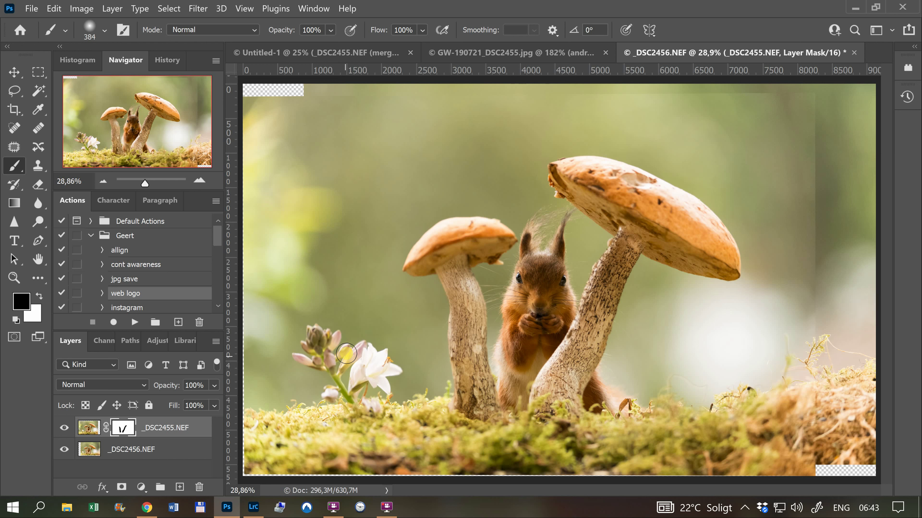
{"action": "mouse_move", "coordinate": [346, 353]}
{"action": "left_mouse_down"}
{"action": "mouse_move", "coordinate": [351, 372]}
{"action": "mouse_move", "coordinate": [350, 348]}
{"action": "left_mouse_up"}
{"action": "left_click", "coordinate": [154, 179]}
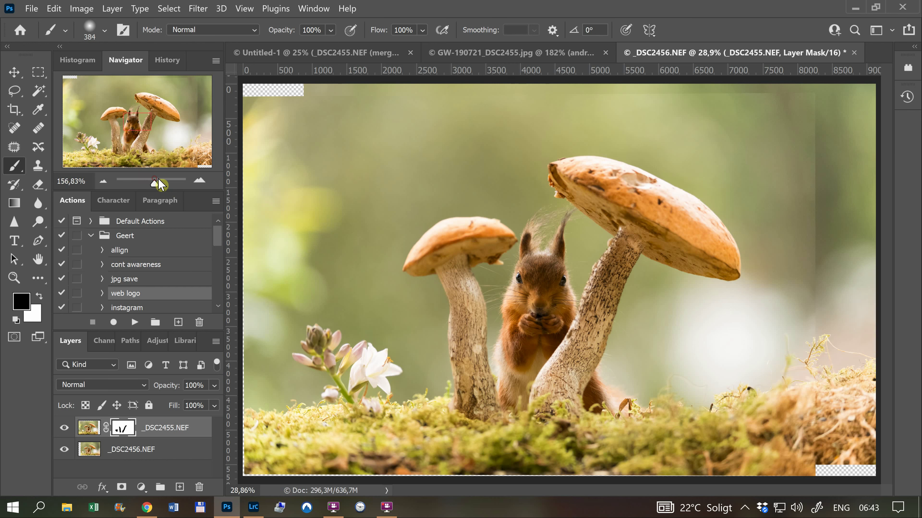
{"action": "left_click_drag", "start_coordinate": [160, 184], "coordinate": [142, 184]}
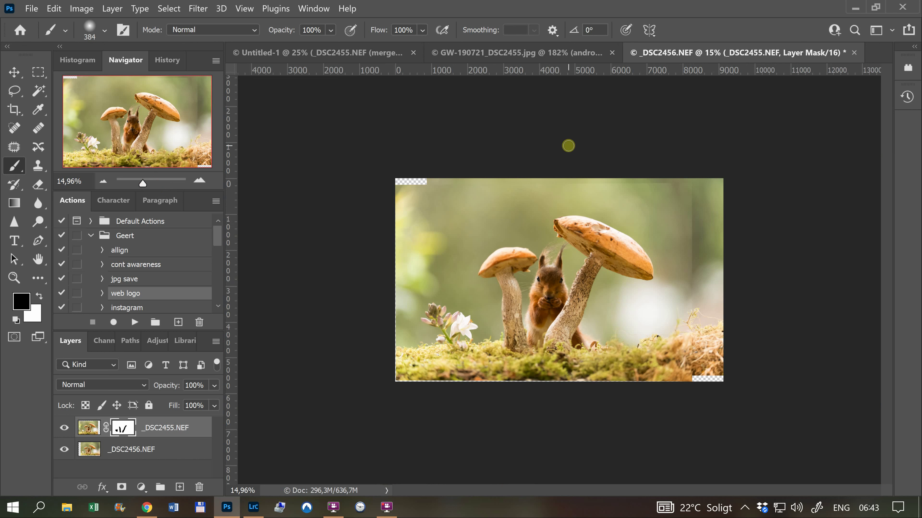
Switch to the GW-190721_DSC2455.jpg document with the round logo and drag around its lower-right area
{"action": "left_click", "coordinate": [551, 54]}
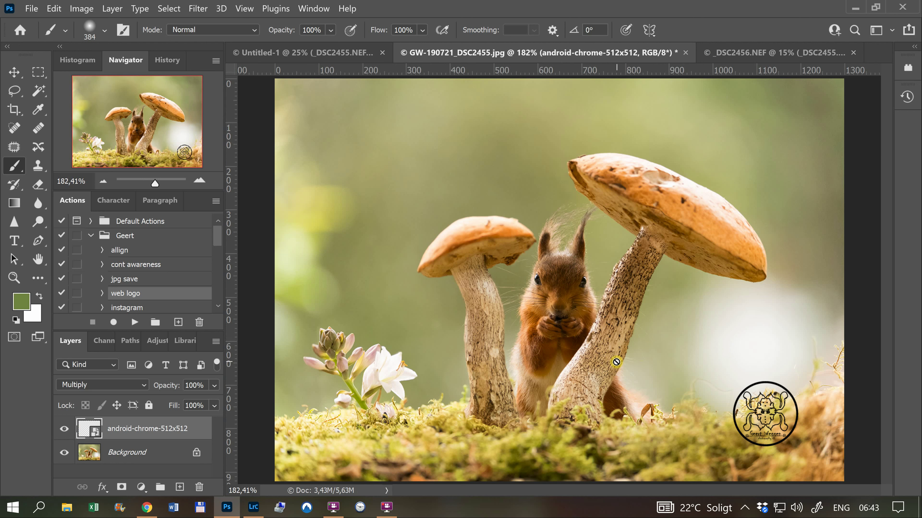
{"action": "left_click", "coordinate": [677, 254]}
{"action": "left_click_drag", "start_coordinate": [677, 255], "coordinate": [656, 299]}
{"action": "mouse_move", "coordinate": [656, 299]}
{"action": "left_mouse_down"}
{"action": "mouse_move", "coordinate": [685, 372]}
{"action": "mouse_move", "coordinate": [660, 361]}
{"action": "left_mouse_up"}
{"action": "mouse_move", "coordinate": [659, 361]}
{"action": "left_mouse_down"}
{"action": "mouse_move", "coordinate": [624, 353]}
{"action": "mouse_move", "coordinate": [660, 271]}
{"action": "mouse_move", "coordinate": [651, 263]}
{"action": "mouse_move", "coordinate": [586, 376]}
{"action": "left_mouse_up"}
{"action": "left_click_drag", "start_coordinate": [587, 375], "coordinate": [592, 375]}
{"action": "left_click_drag", "start_coordinate": [594, 373], "coordinate": [595, 370]}
{"action": "mouse_move", "coordinate": [595, 370]}
{"action": "left_mouse_down"}
{"action": "mouse_move", "coordinate": [572, 397]}
{"action": "mouse_move", "coordinate": [557, 359]}
{"action": "mouse_move", "coordinate": [570, 345]}
{"action": "mouse_move", "coordinate": [563, 378]}
{"action": "mouse_move", "coordinate": [567, 362]}
{"action": "left_mouse_up"}
{"action": "mouse_move", "coordinate": [567, 364]}
{"action": "left_mouse_down"}
{"action": "mouse_move", "coordinate": [573, 338]}
{"action": "mouse_move", "coordinate": [576, 363]}
{"action": "mouse_move", "coordinate": [601, 348]}
{"action": "mouse_move", "coordinate": [592, 388]}
{"action": "mouse_move", "coordinate": [592, 352]}
{"action": "mouse_move", "coordinate": [636, 292]}
{"action": "mouse_move", "coordinate": [633, 282]}
{"action": "mouse_move", "coordinate": [569, 284]}
{"action": "mouse_move", "coordinate": [597, 307]}
{"action": "mouse_move", "coordinate": [599, 298]}
{"action": "mouse_move", "coordinate": [570, 347]}
{"action": "left_mouse_up"}
Bring up Lightroom Classic's Develop view of the squirrel photo with Temp 6048, Exposure +0,12, Shadows +10
{"action": "left_click", "coordinate": [253, 507]}
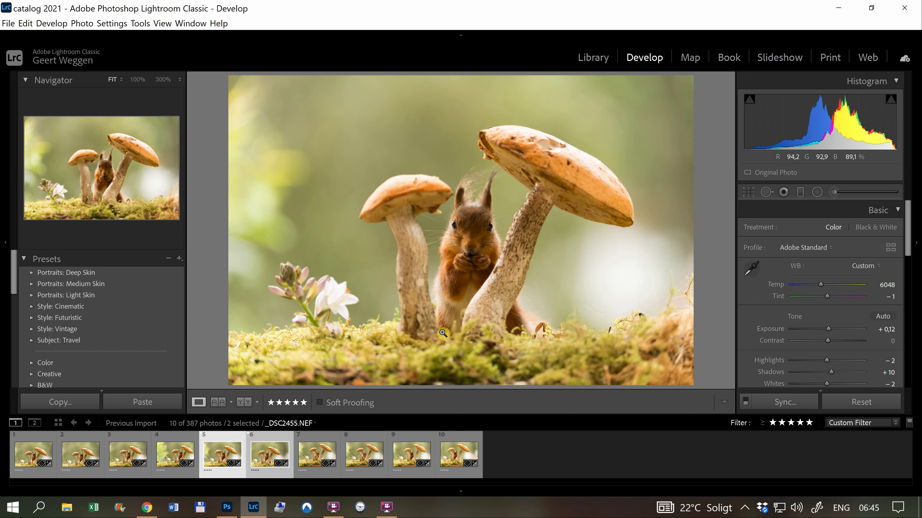
{"action": "left_click", "coordinate": [386, 509]}
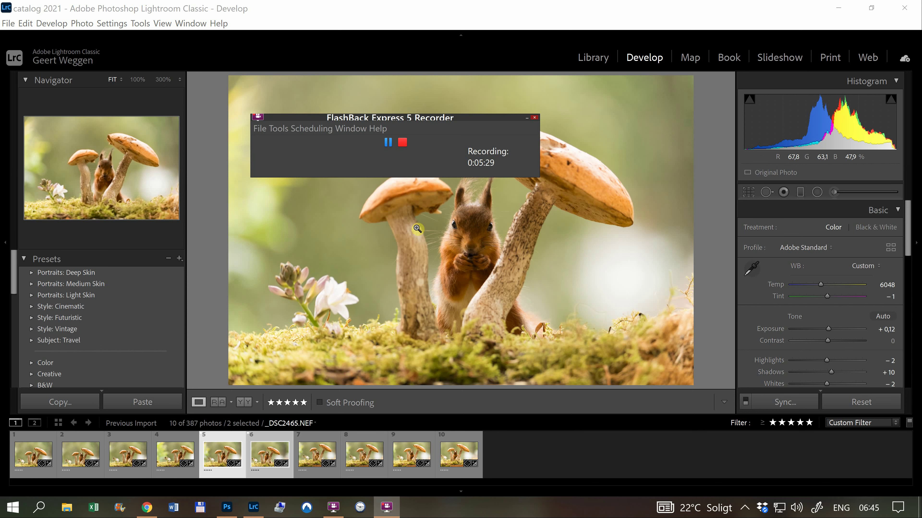